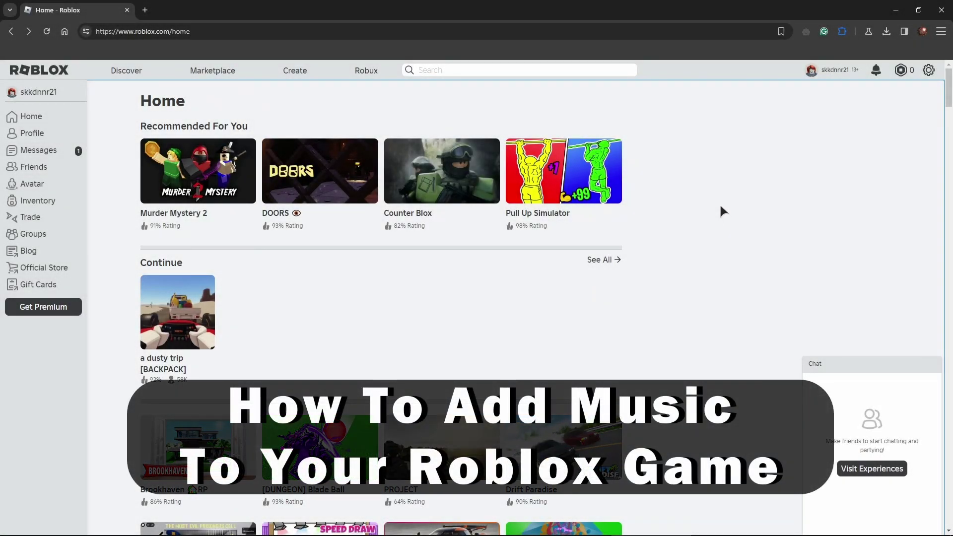
- Go from the Roblox home page to the Creator Hub and launch Roblox Studio
left_click(292, 76)
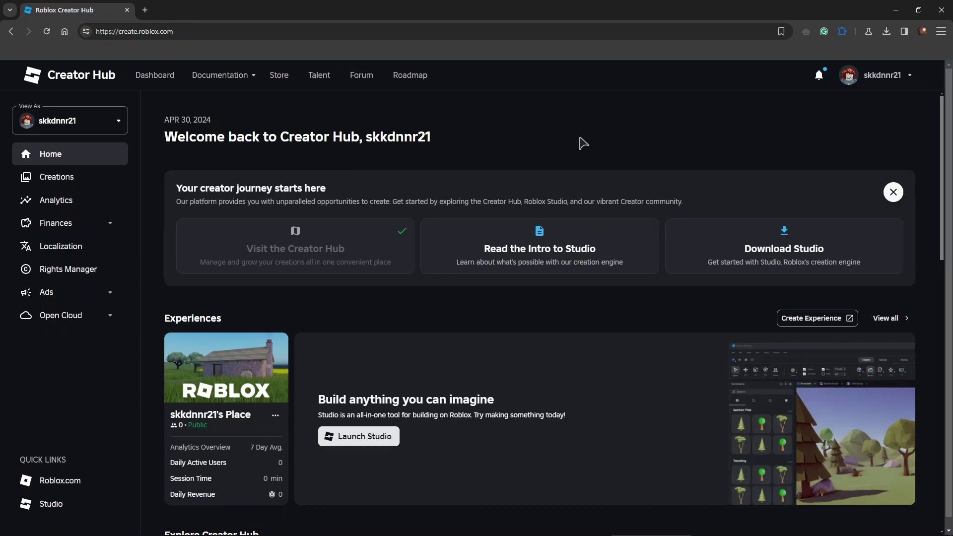
left_click(784, 245)
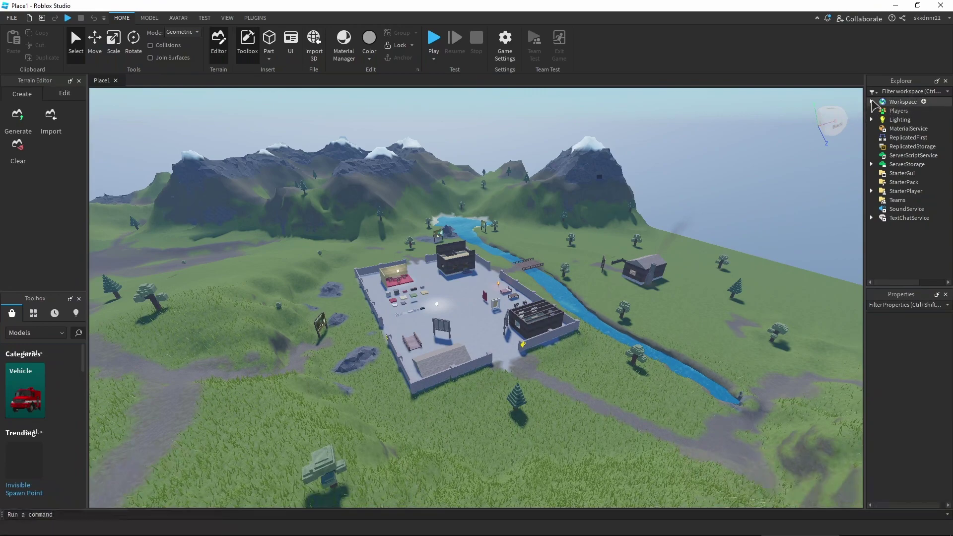
- Expand Workspace and filter its Insert Object list with the search 'sou'
left_click(871, 101)
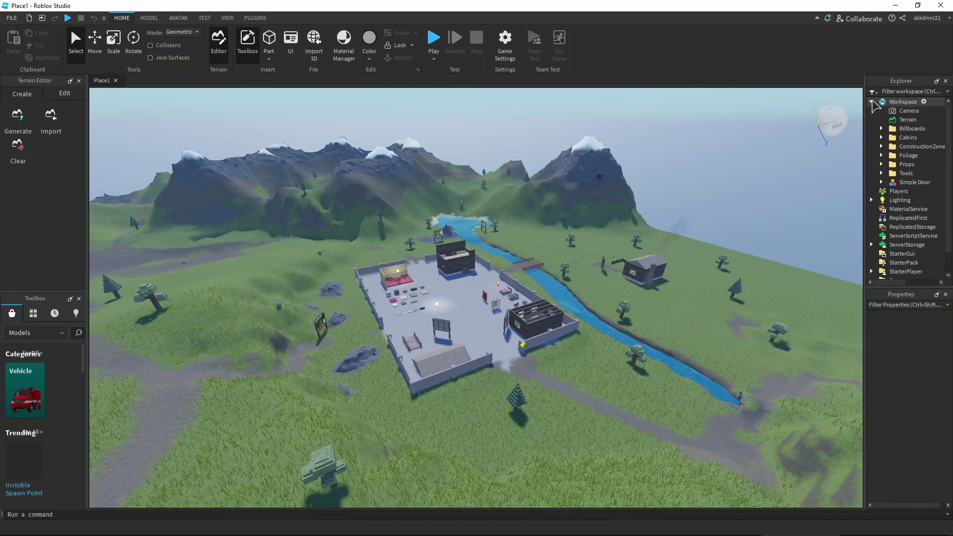
left_click(924, 102)
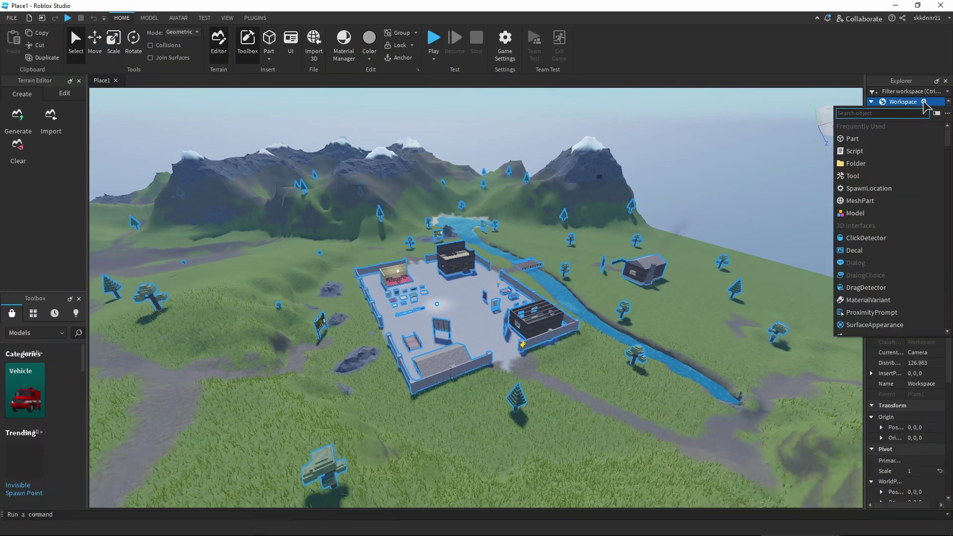
type("ыщг")
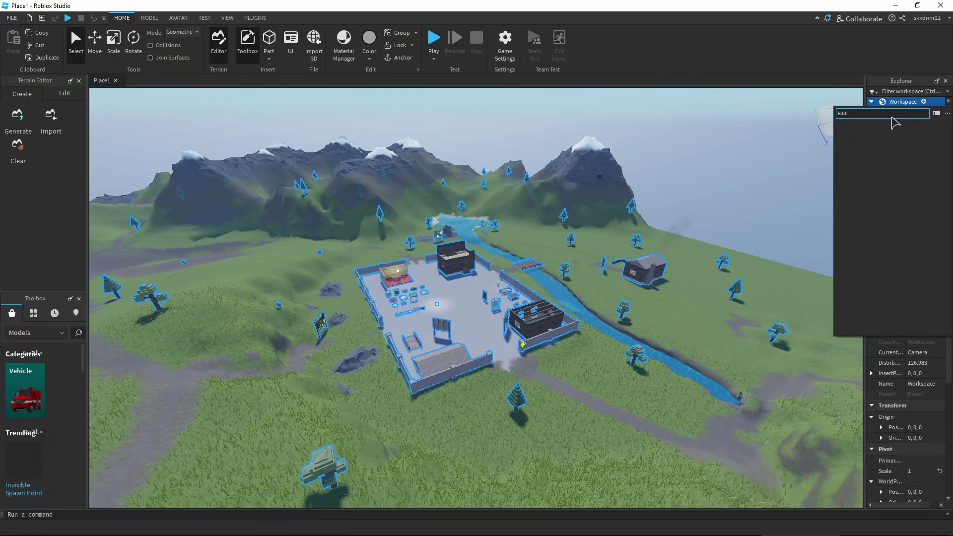
key("BackSpace")
key("BackSpace")
key("BackSpace")
type("sou")
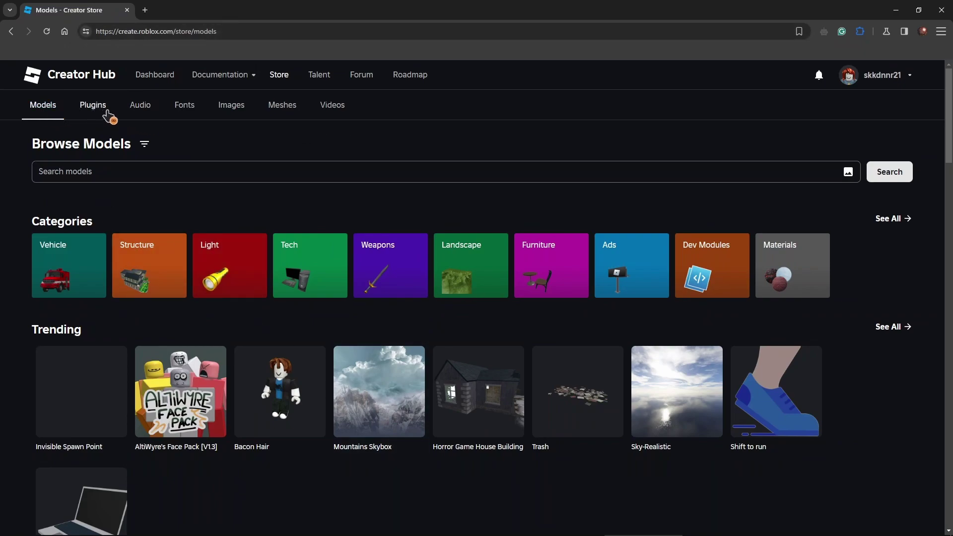
- Switch the Creator Store to Audio and look over the Browse Audio categories
left_click(144, 107)
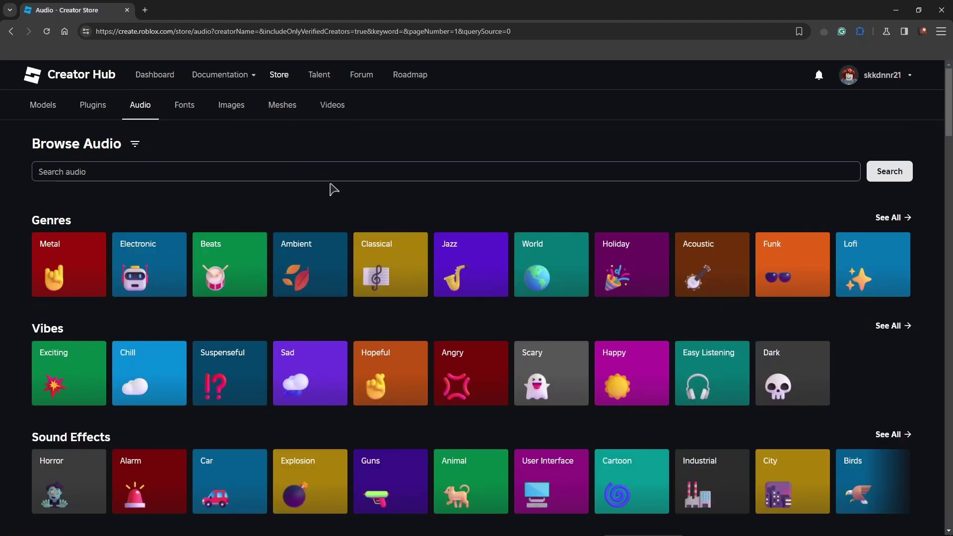
scroll(351, 217, "down", 1)
scroll(350, 216, "down", 1)
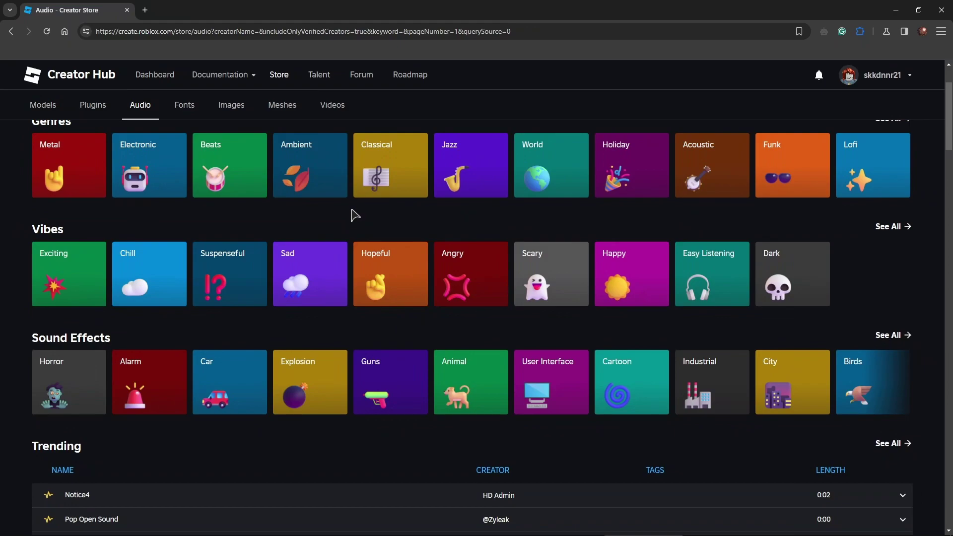
scroll(356, 212, "up", 2)
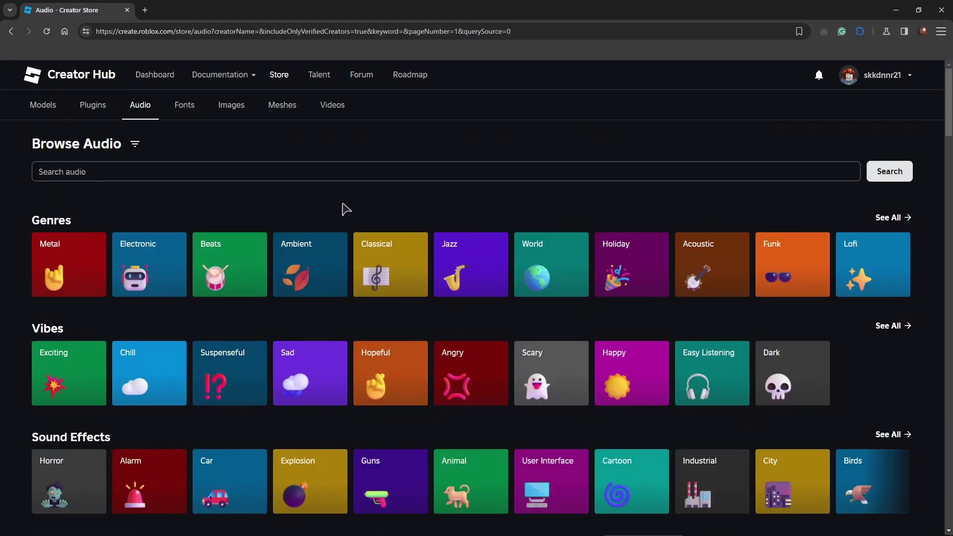
scroll(323, 248, "down", 2)
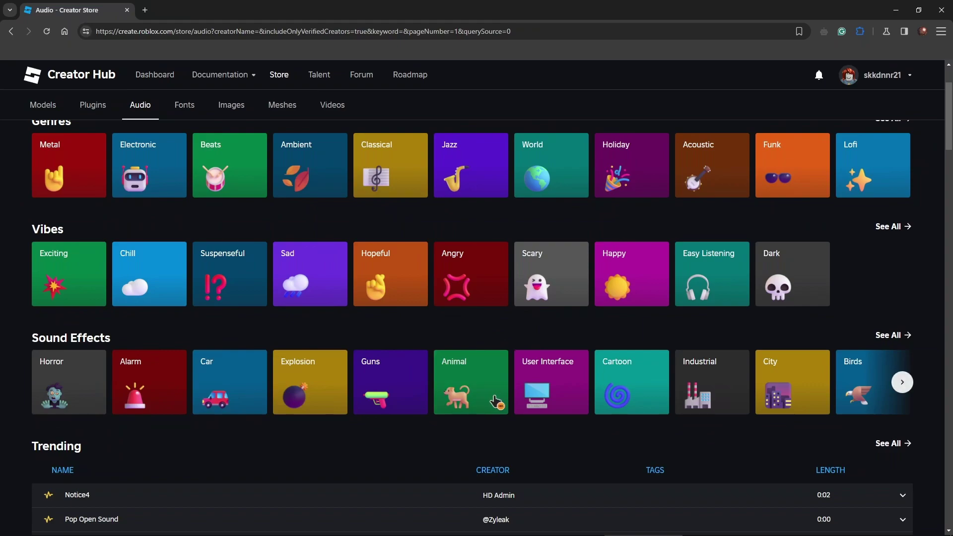
scroll(395, 406, "up", 1)
scroll(394, 406, "up", 1)
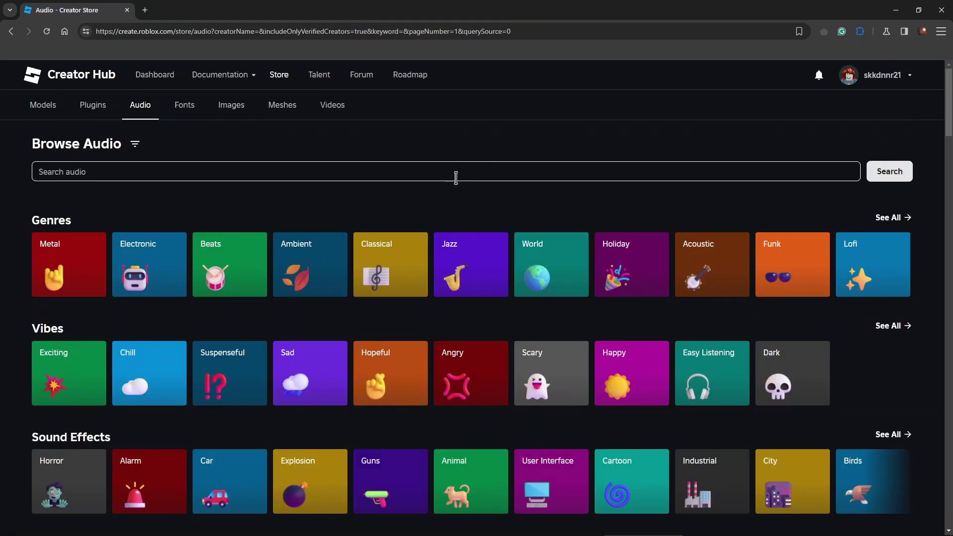
- Preview Calm Space (a) in the Ambient genre and open its 2:03 Atmosphere track page
left_click(305, 268)
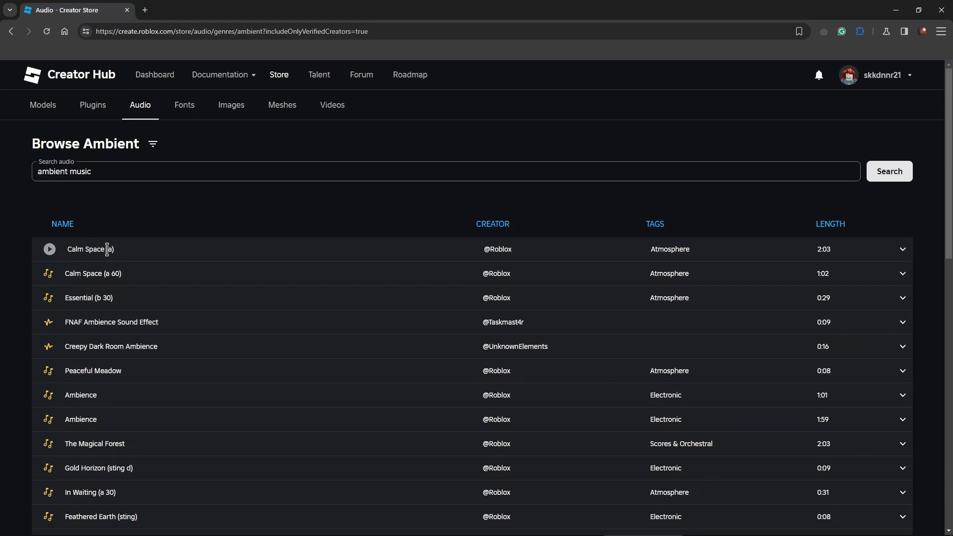
left_click(50, 249)
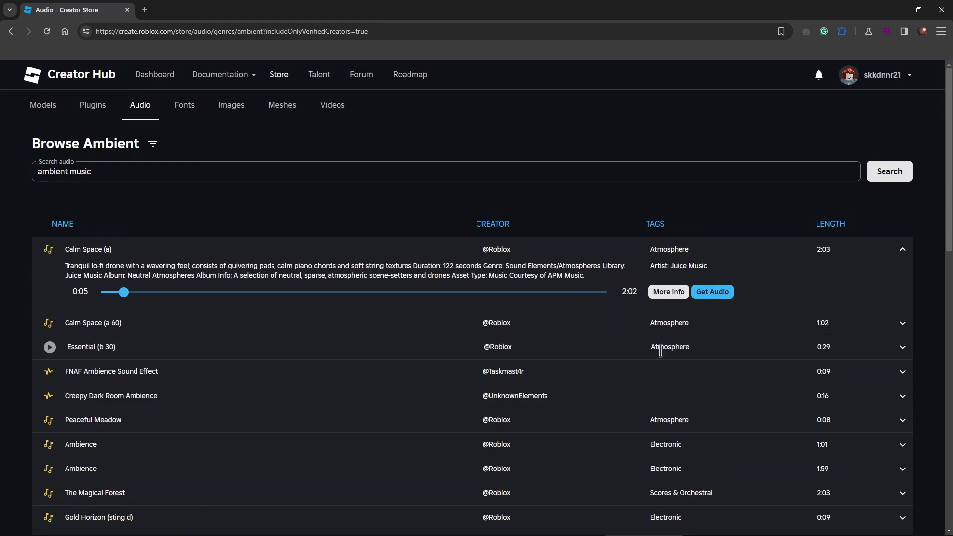
left_click(668, 291)
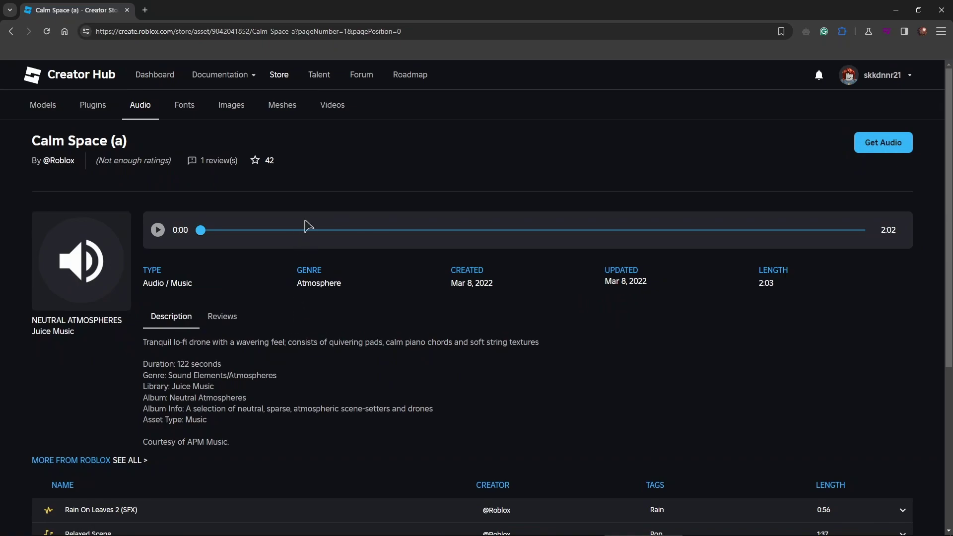
left_click(281, 77)
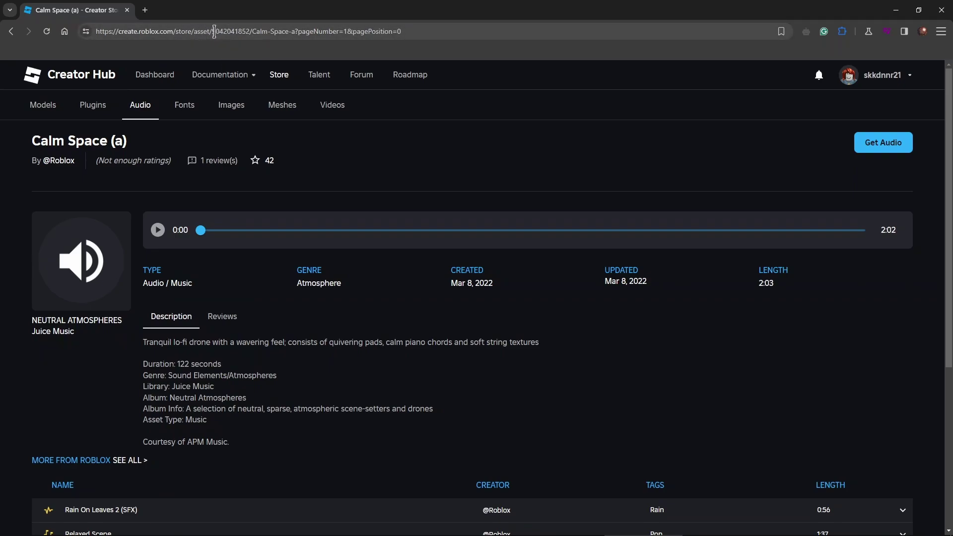
left_click_drag(214, 31, 249, 31)
left_click(242, 31)
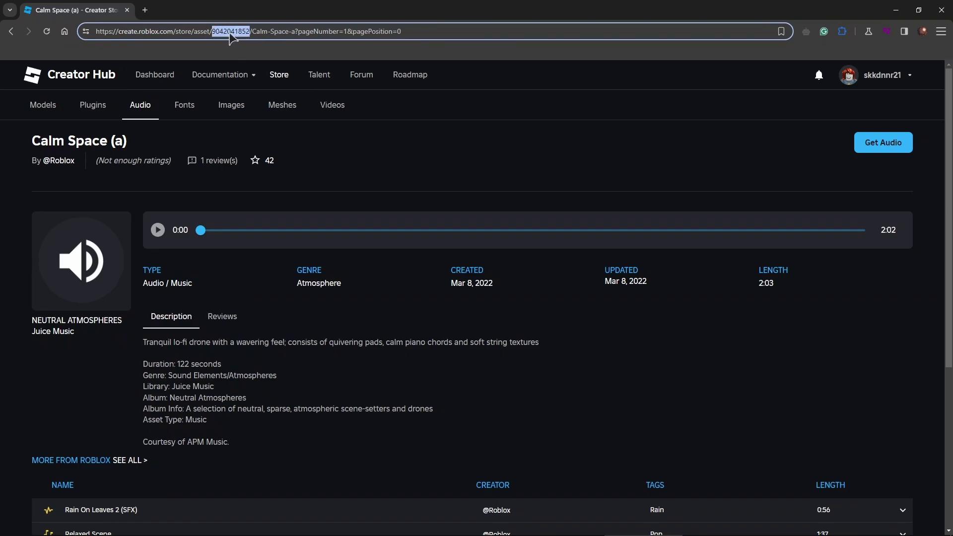
right_click(229, 33)
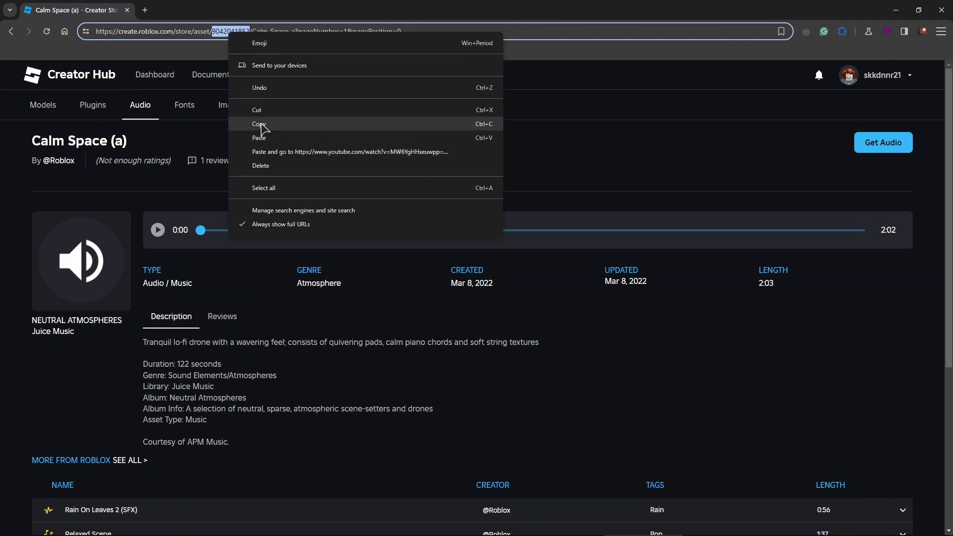
left_click(261, 125)
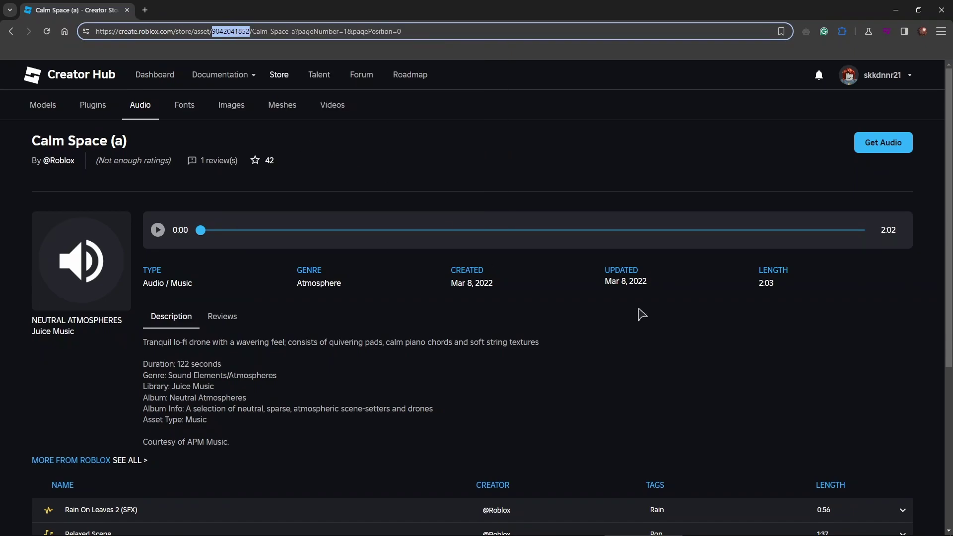
left_click(682, 362)
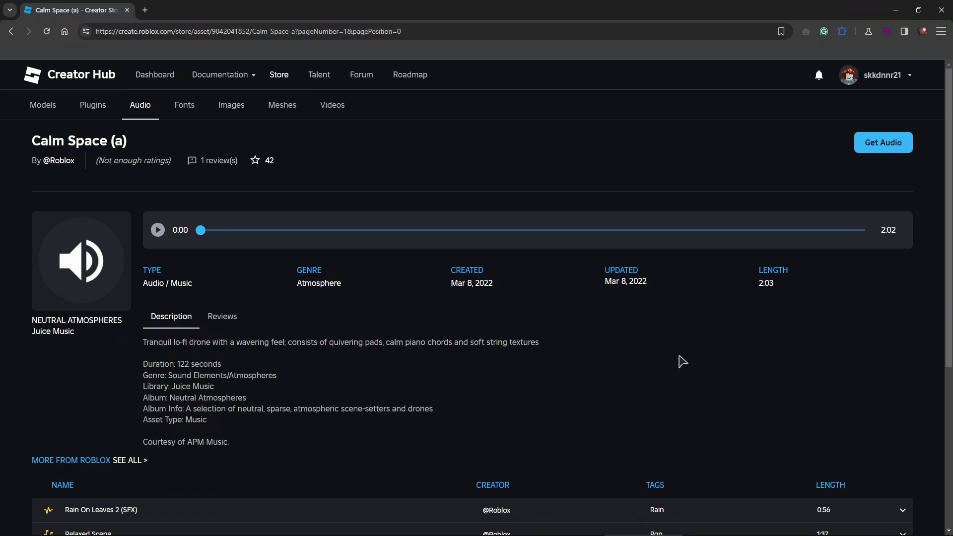
key("alt+Tab")
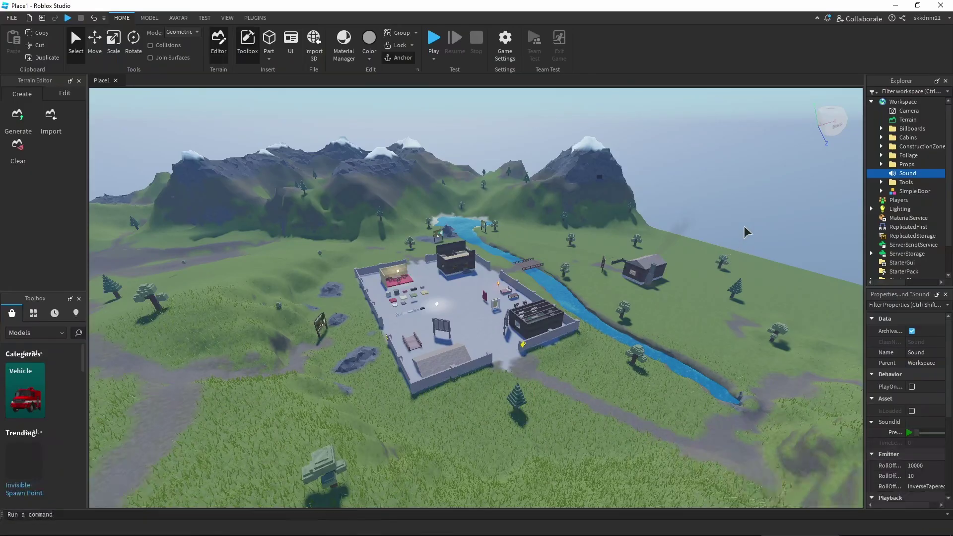
double_click(906, 173)
left_click_drag(865, 298, 787, 299)
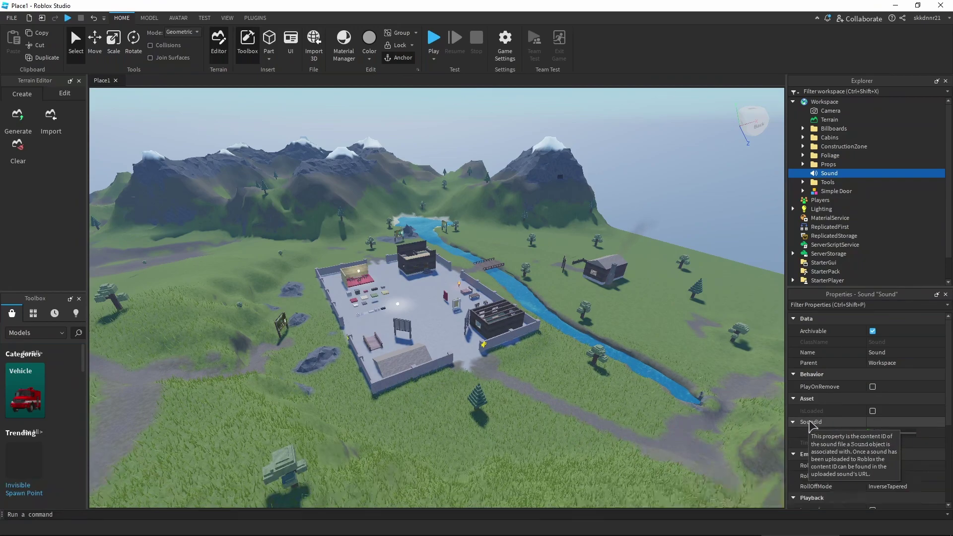
left_click(887, 421)
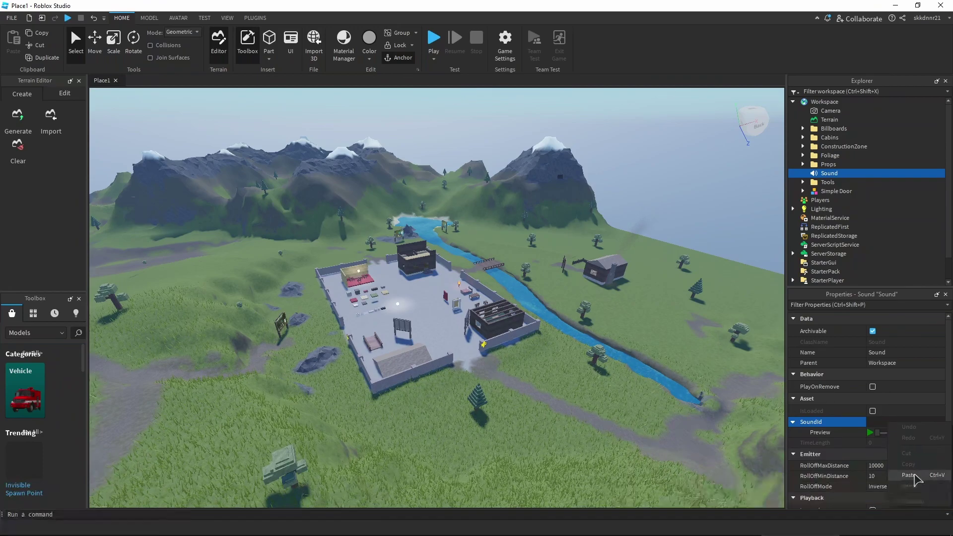
key("ctrl+v")
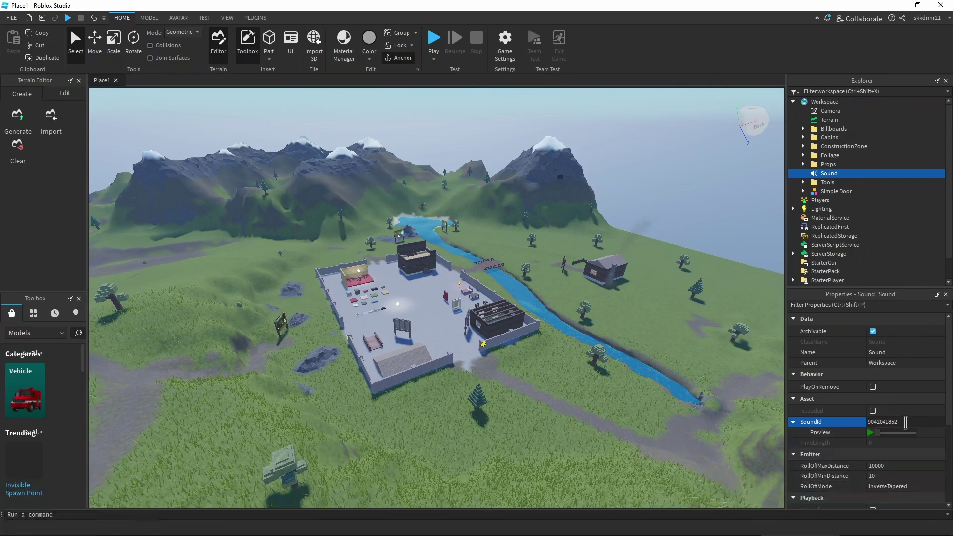
key("Return")
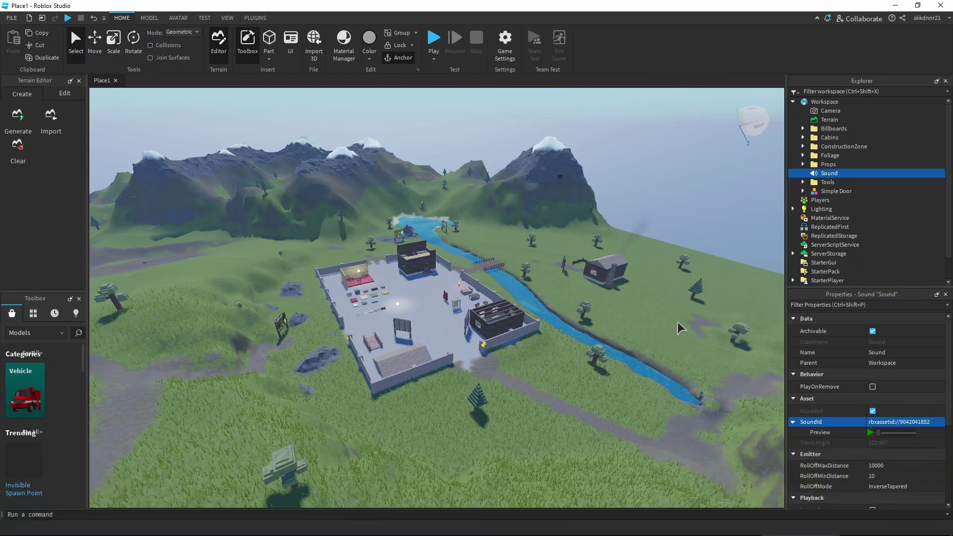
- Tick the Looped checkbox in the Sound's Playback properties
scroll(846, 425, "down", 3)
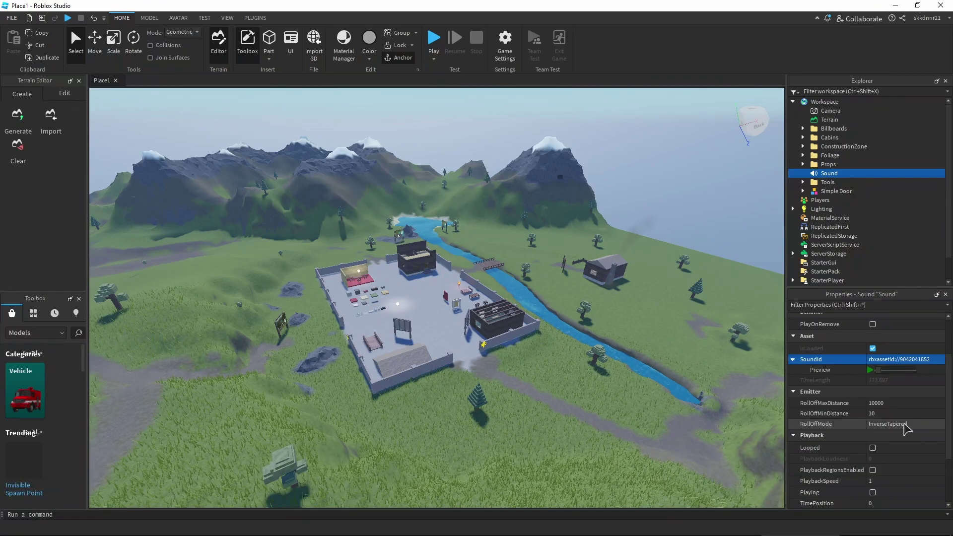
left_click(872, 448)
left_click(872, 448)
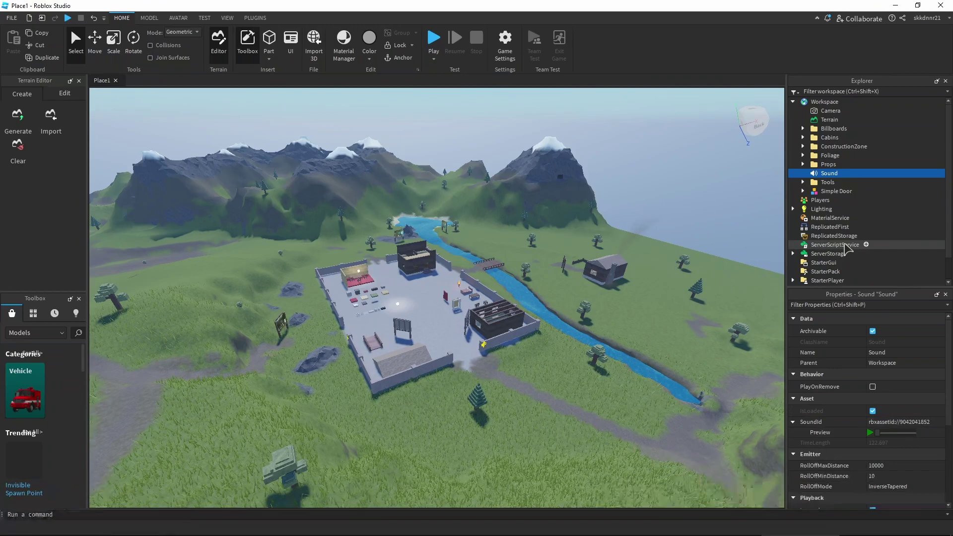
- Insert a new Script into ServerScriptService, accepting the Code Assist terms
left_click(824, 245)
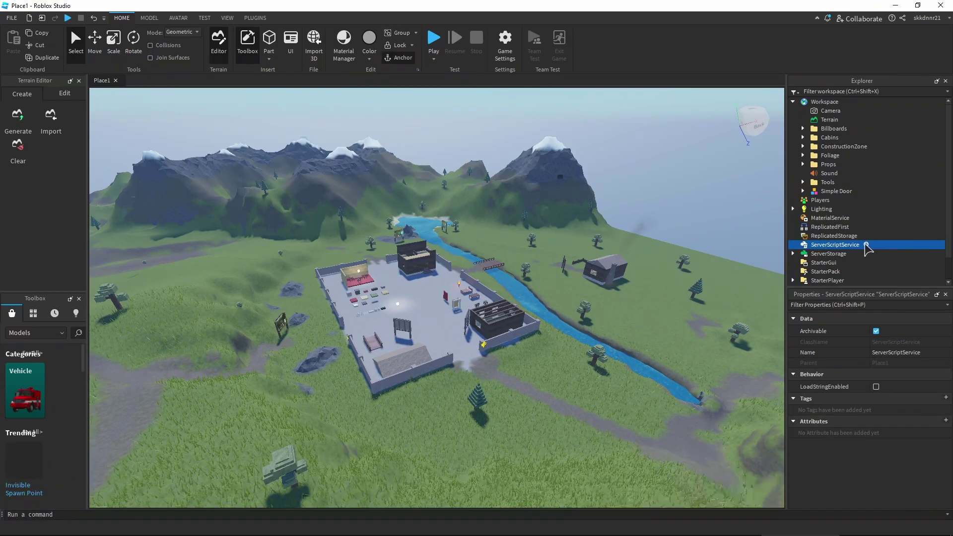
left_click(865, 245)
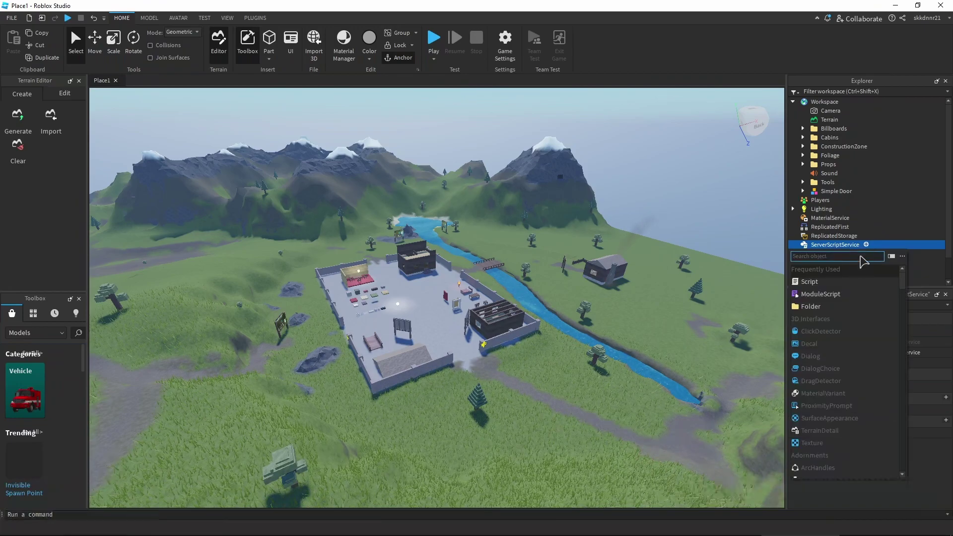
left_click(809, 281)
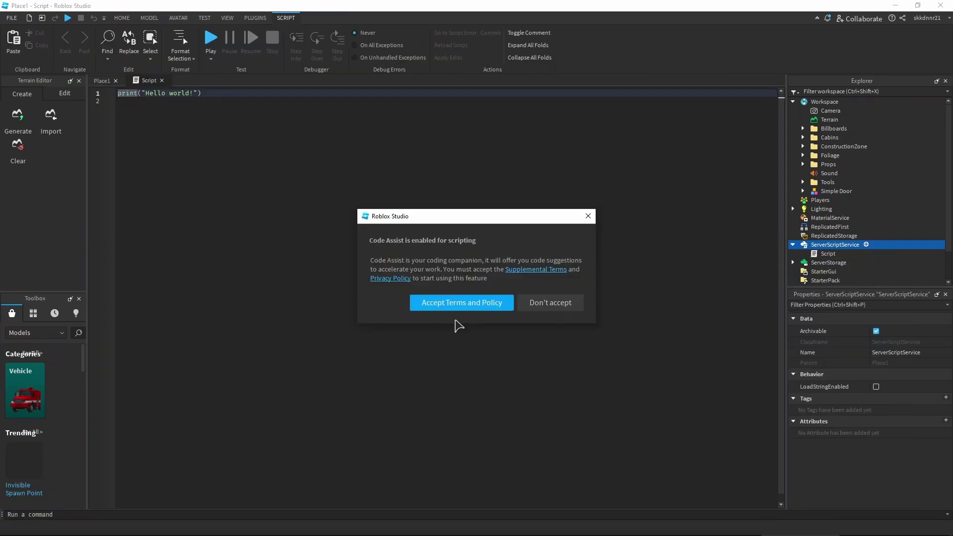
left_click(468, 305)
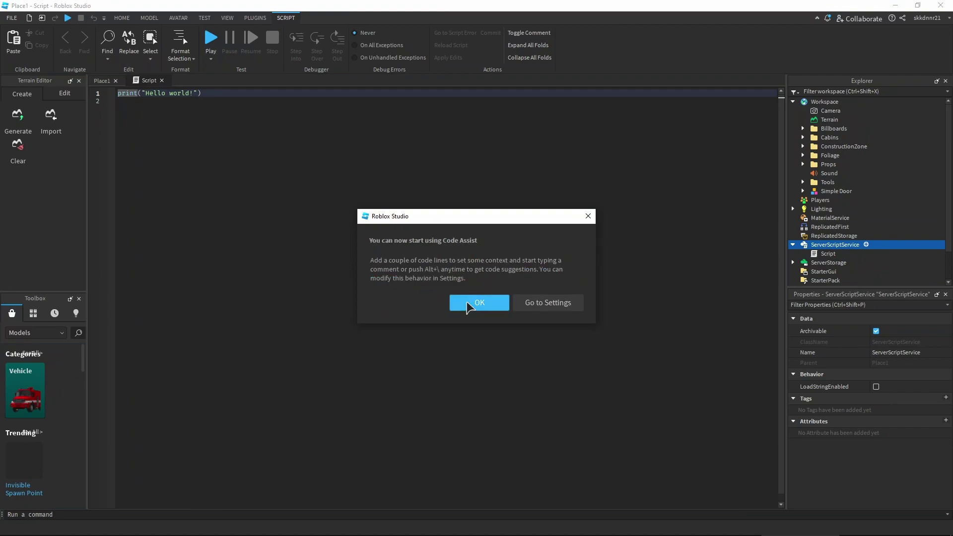
left_click(480, 304)
- Replace the starter code with game.Workspace.Sound:Play() using autocomplete
left_click(203, 93)
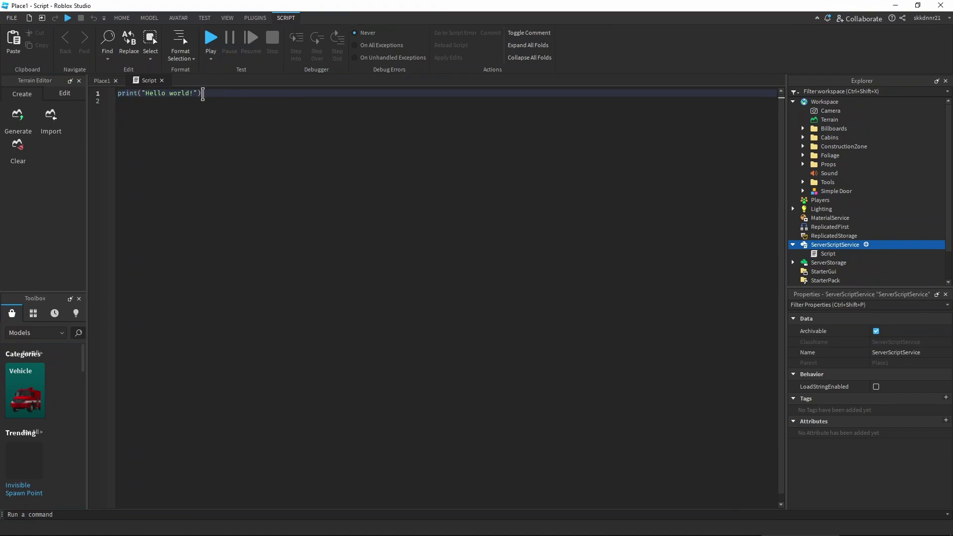
key("ctrl+a")
type("game.")
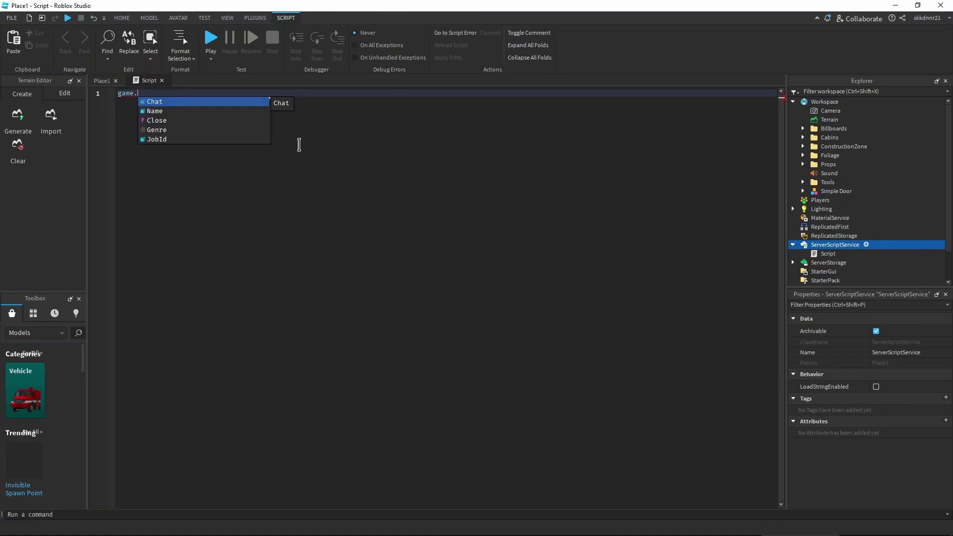
type("wor")
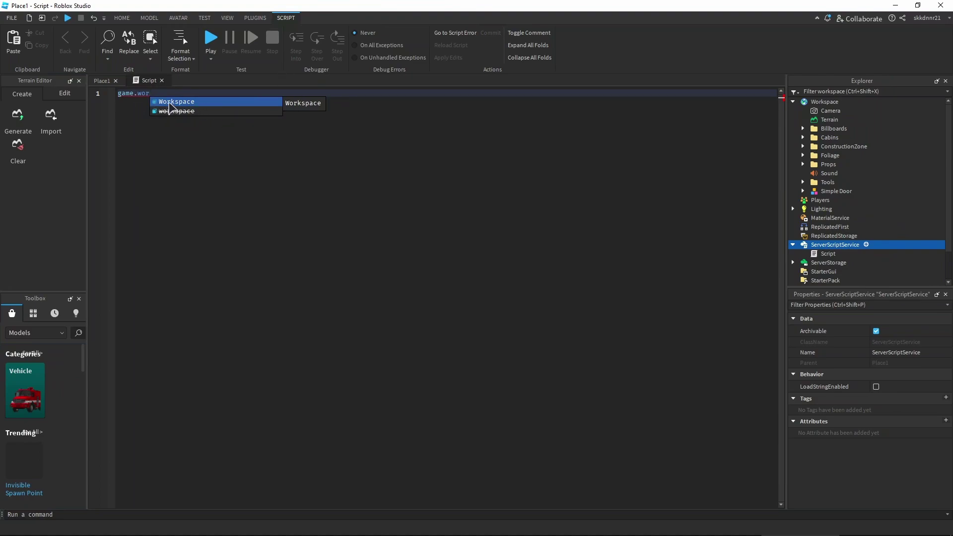
left_click(167, 102)
type(".")
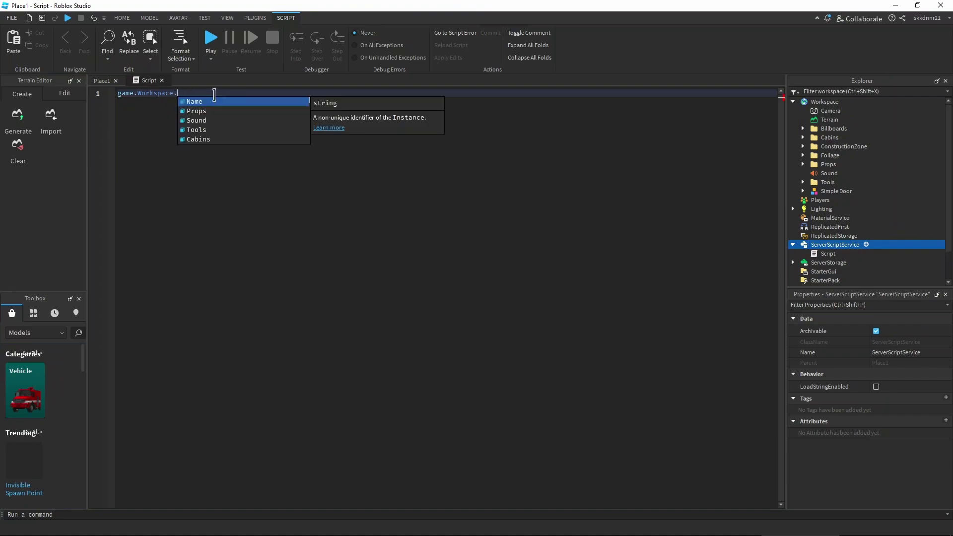
left_click(210, 123)
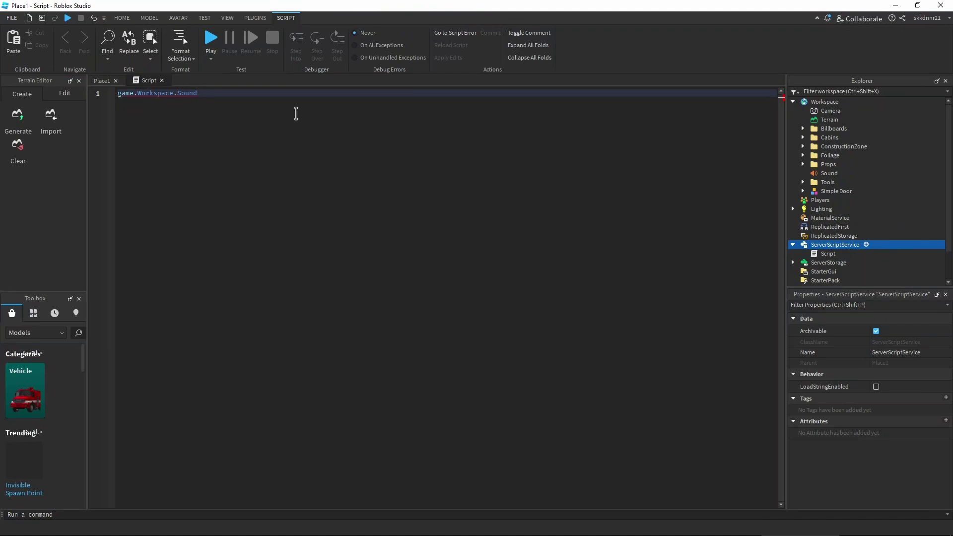
type(":")
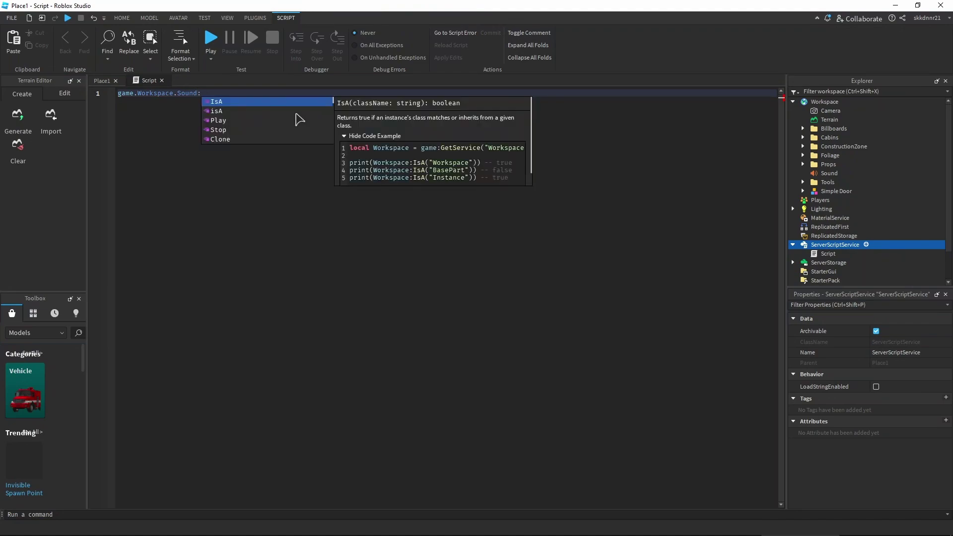
left_click(224, 122)
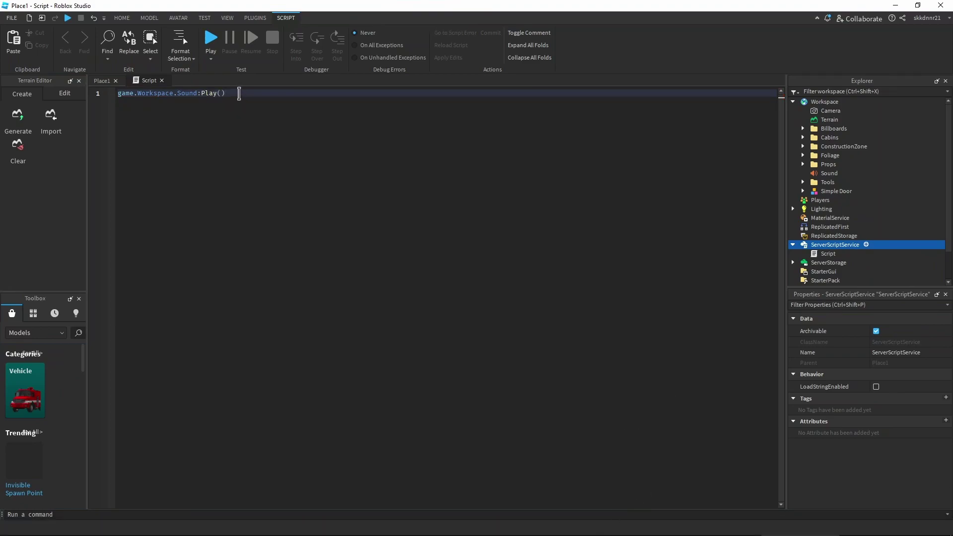
key("Return")
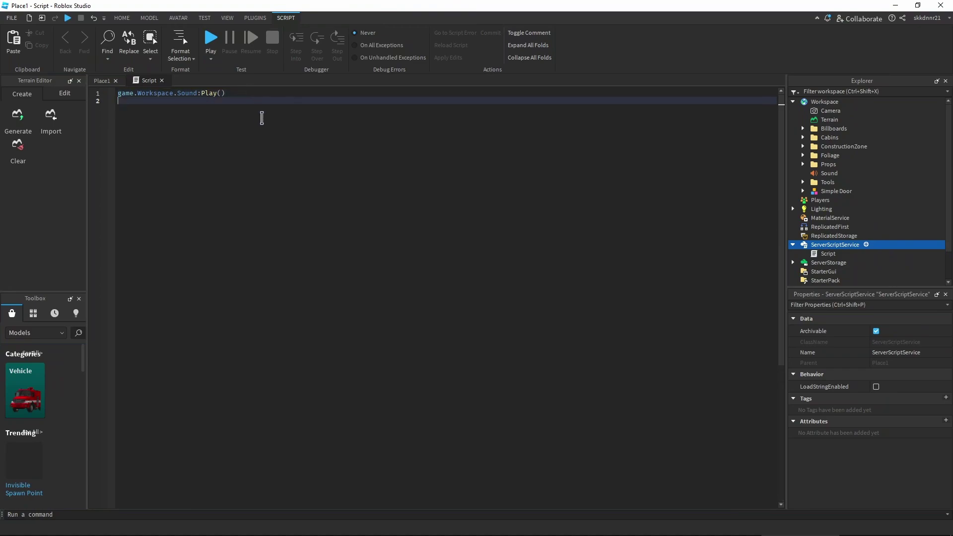
- Close the script, playtest the place to hear the music, and stop with Shift+F5
left_click(162, 80)
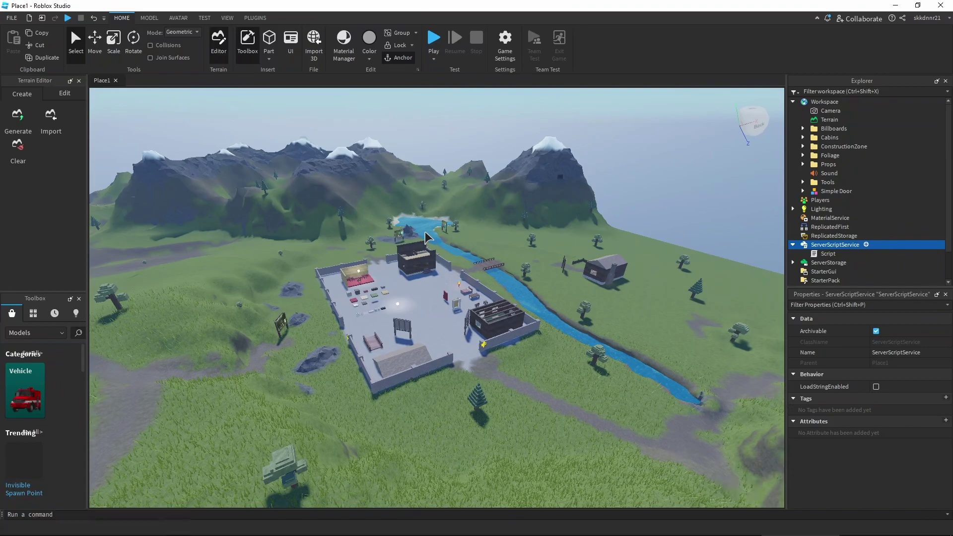
left_click(433, 40)
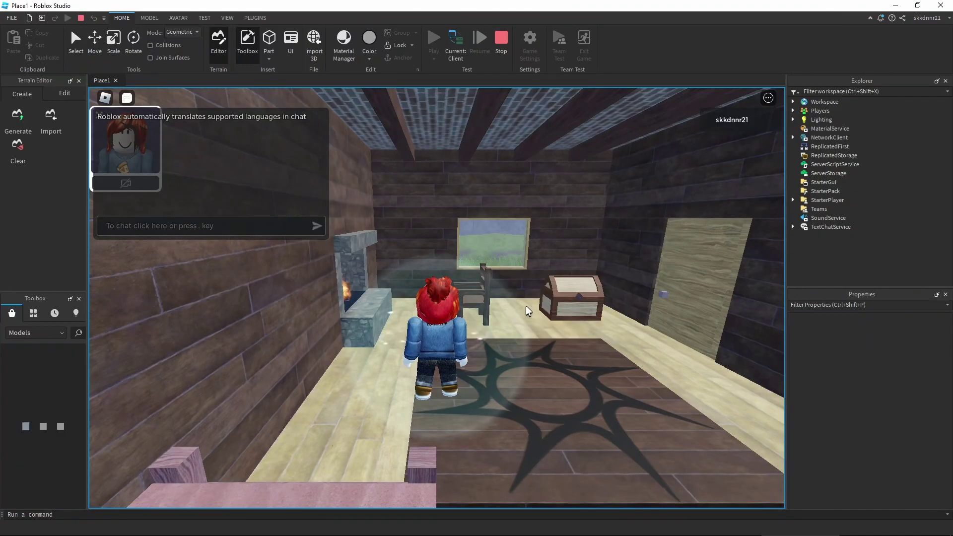
right_click_drag(548, 314, 551, 312)
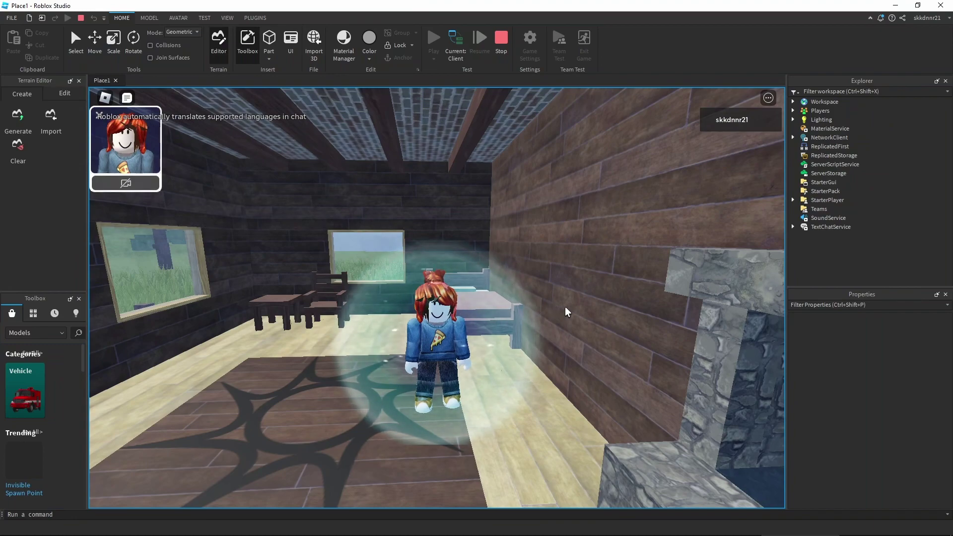
key("shift+F5")
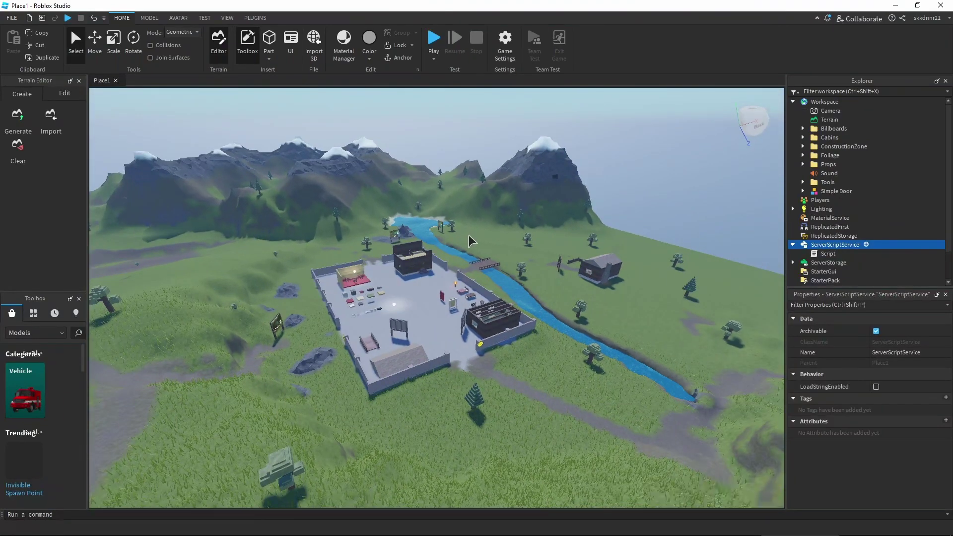